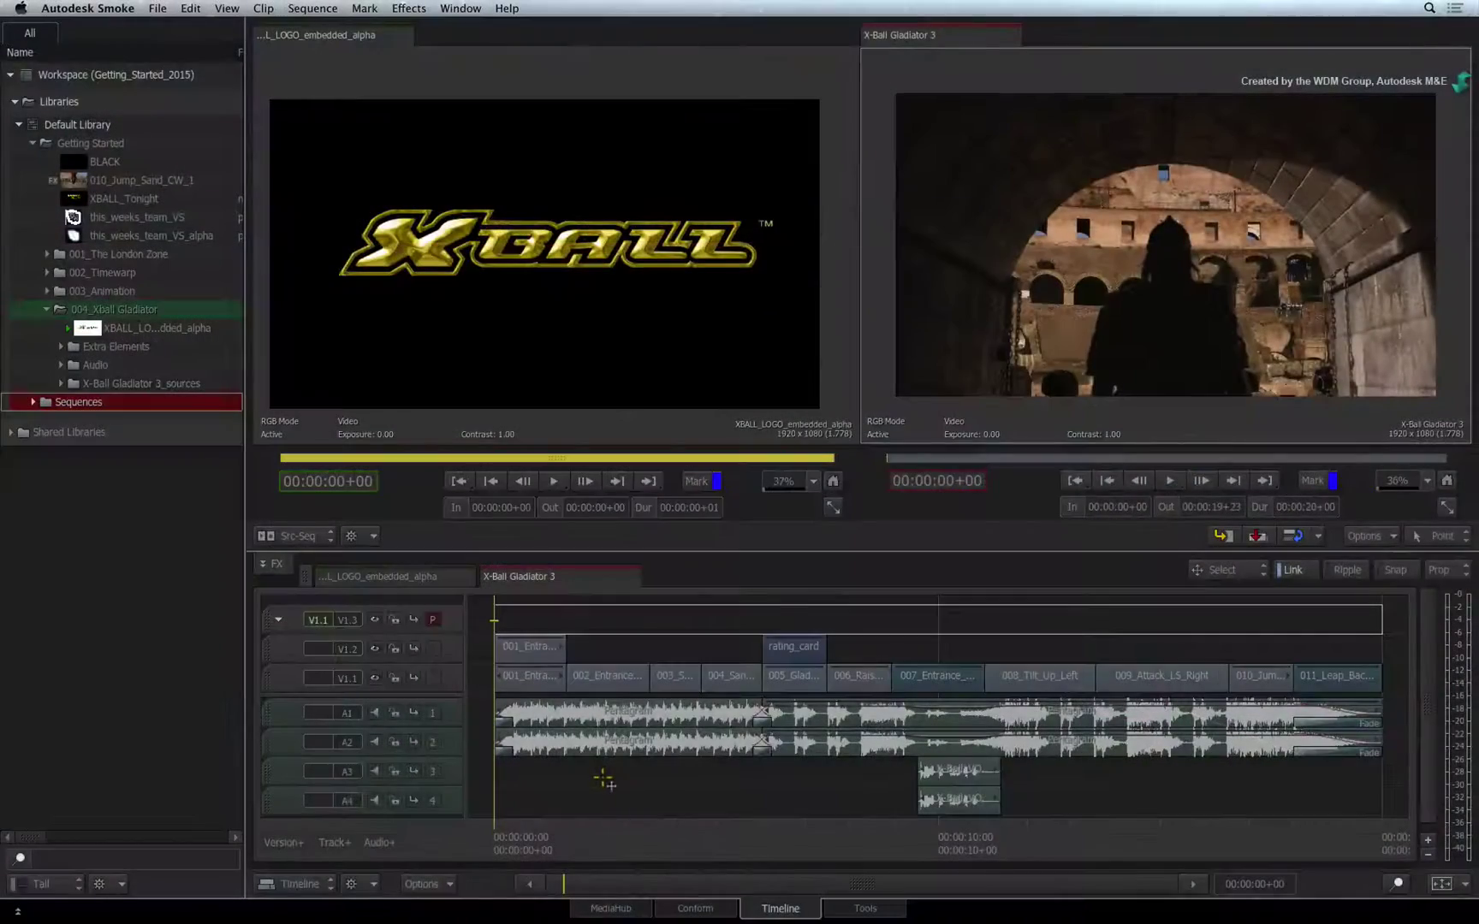
Step: Enable timeline snapping and switch to a single 1-Up viewer showing X-Ball Gladiator 3
key(n)
key(alt+1)
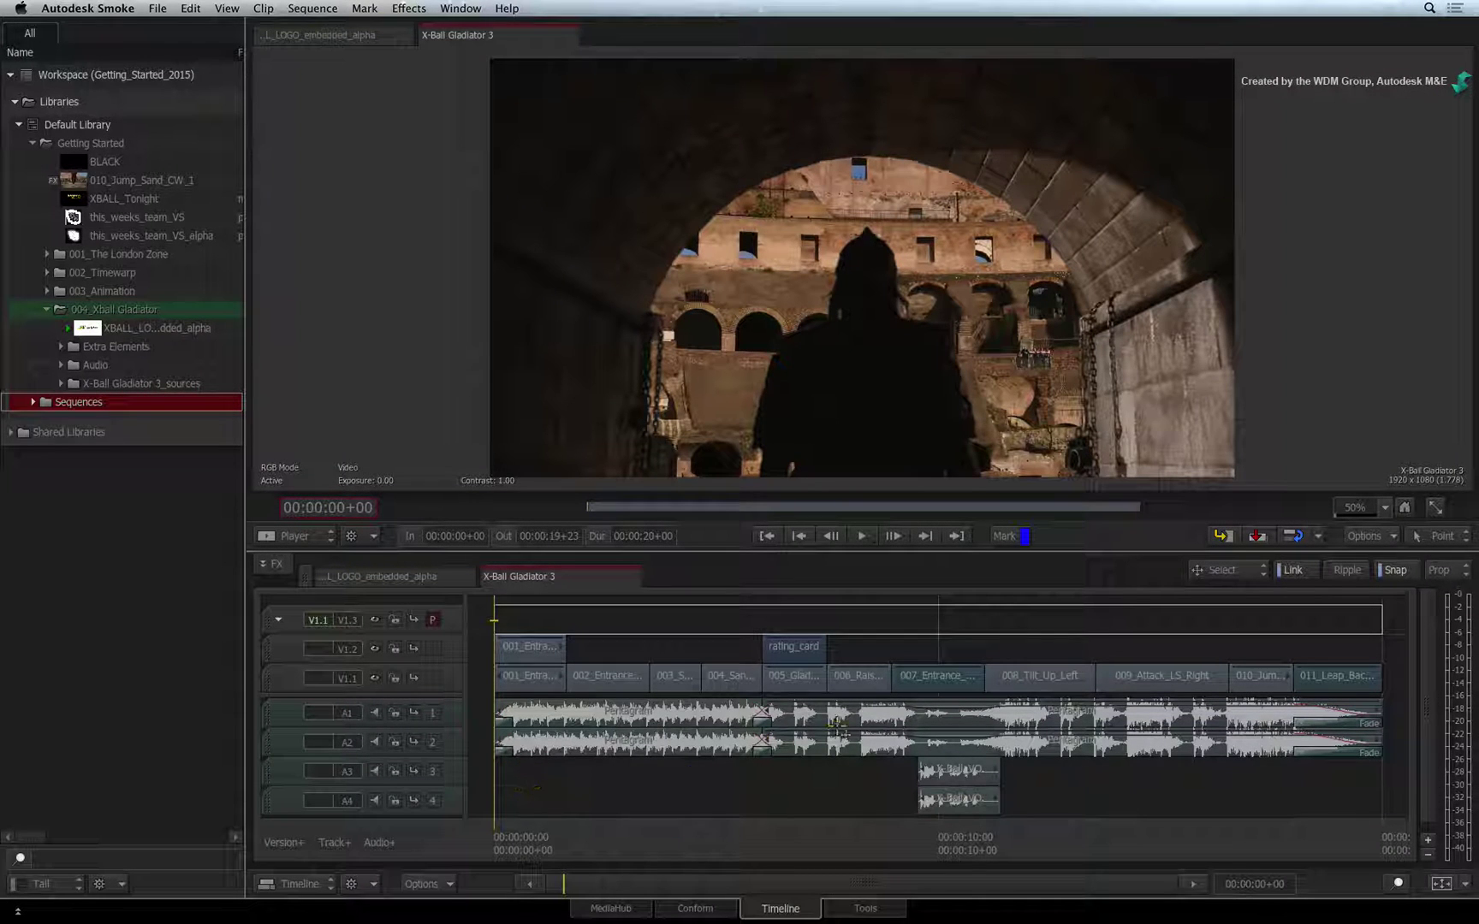
Step: Show the Audio Desk from the viewer Options menu, then toggle it off and on with Ctrl+E
click(1367, 536)
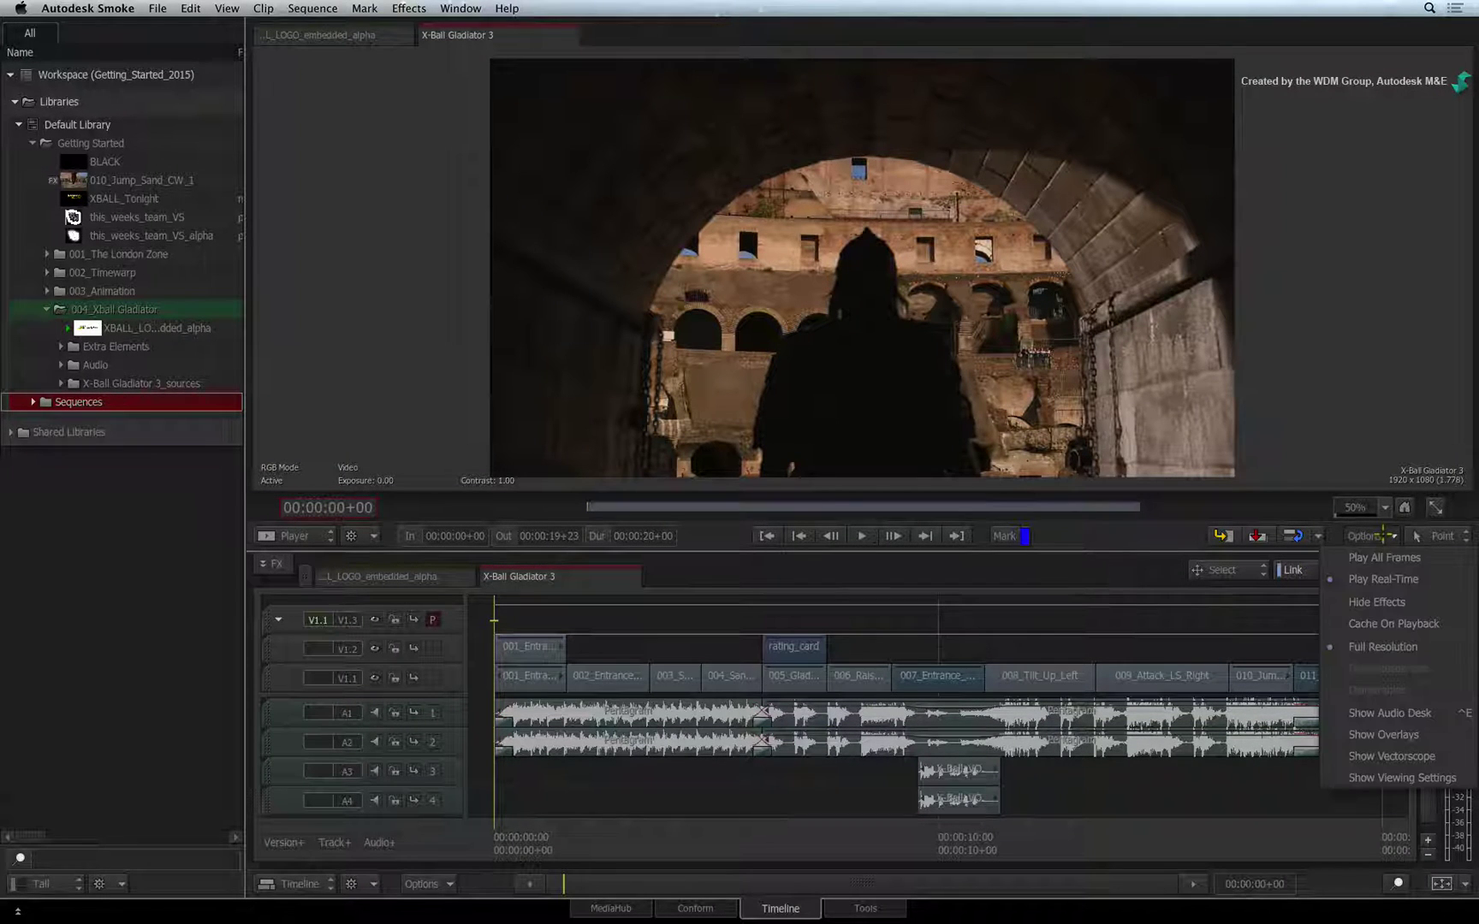
click(1442, 712)
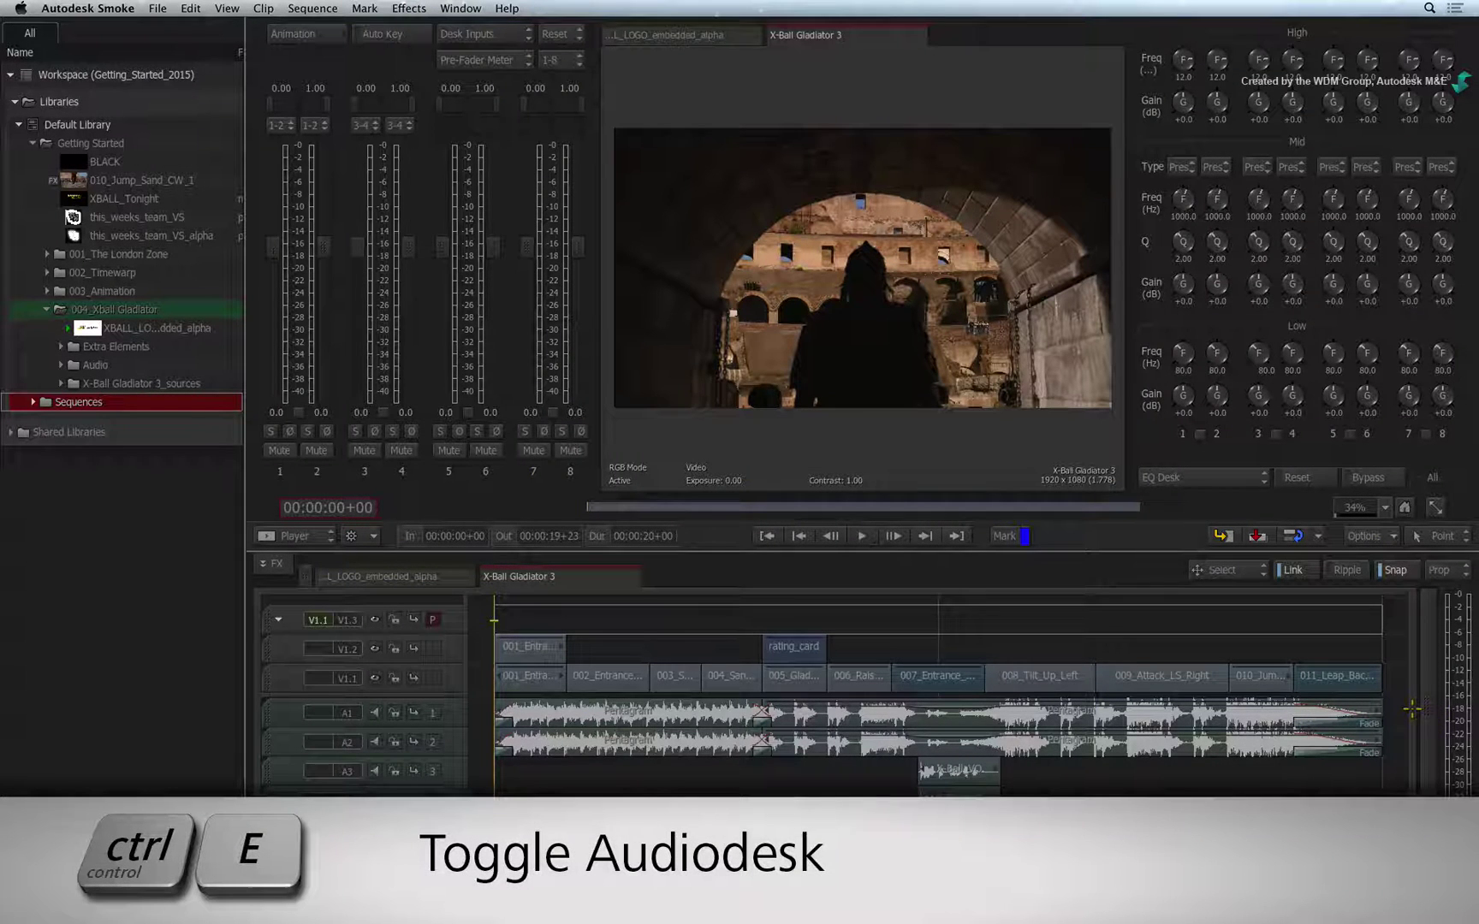
key(ctrl+e)
key(ctrl+e)
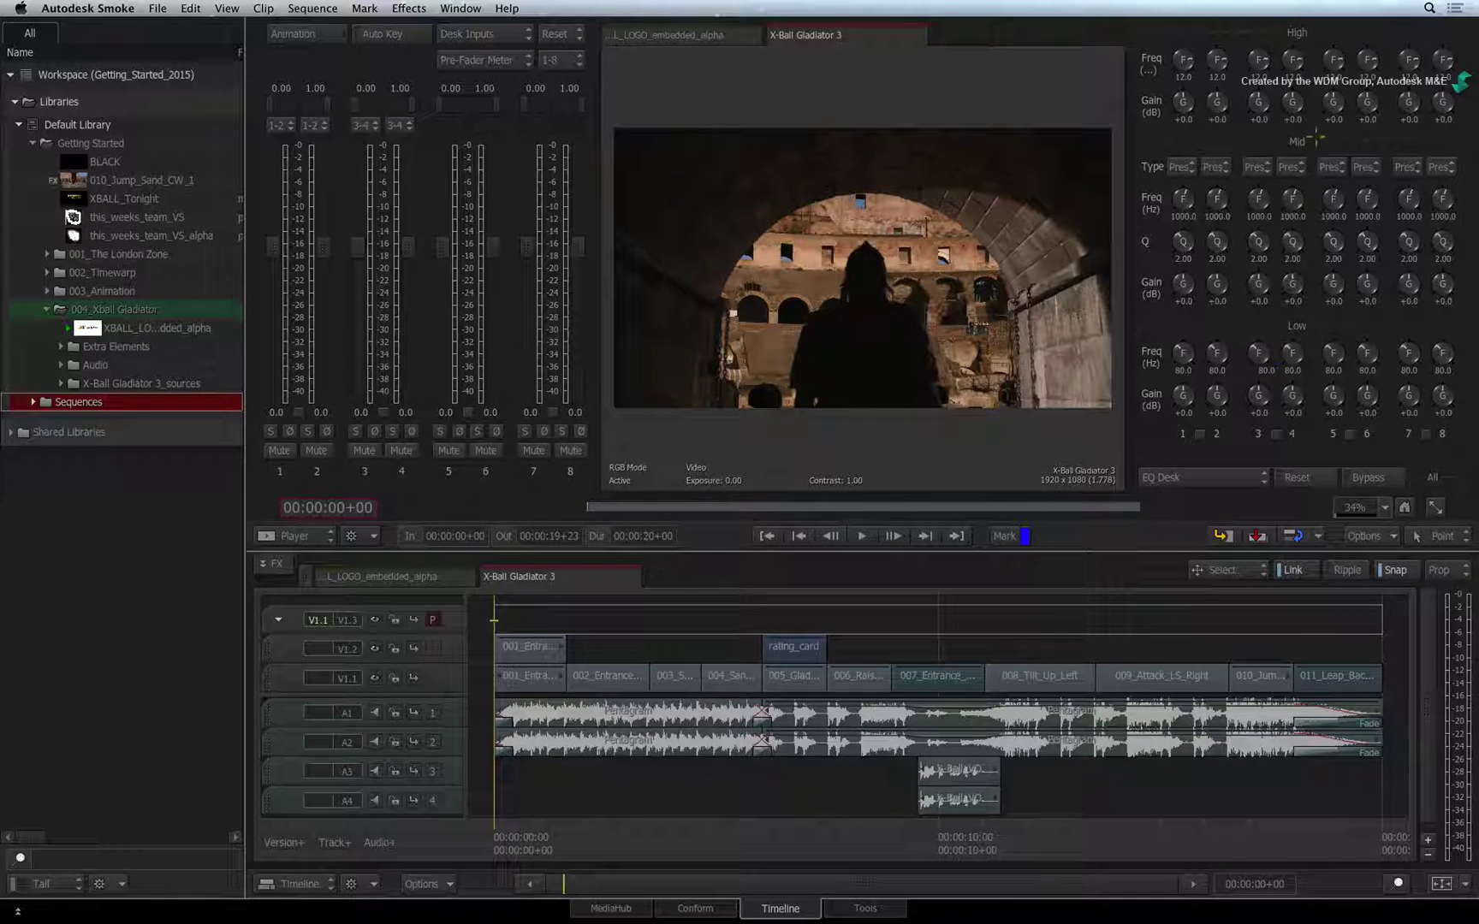
Step: Switch the right panel to Auxiliary Effects Desk and back to EQ Desk, then show Desk Outputs
click(1238, 477)
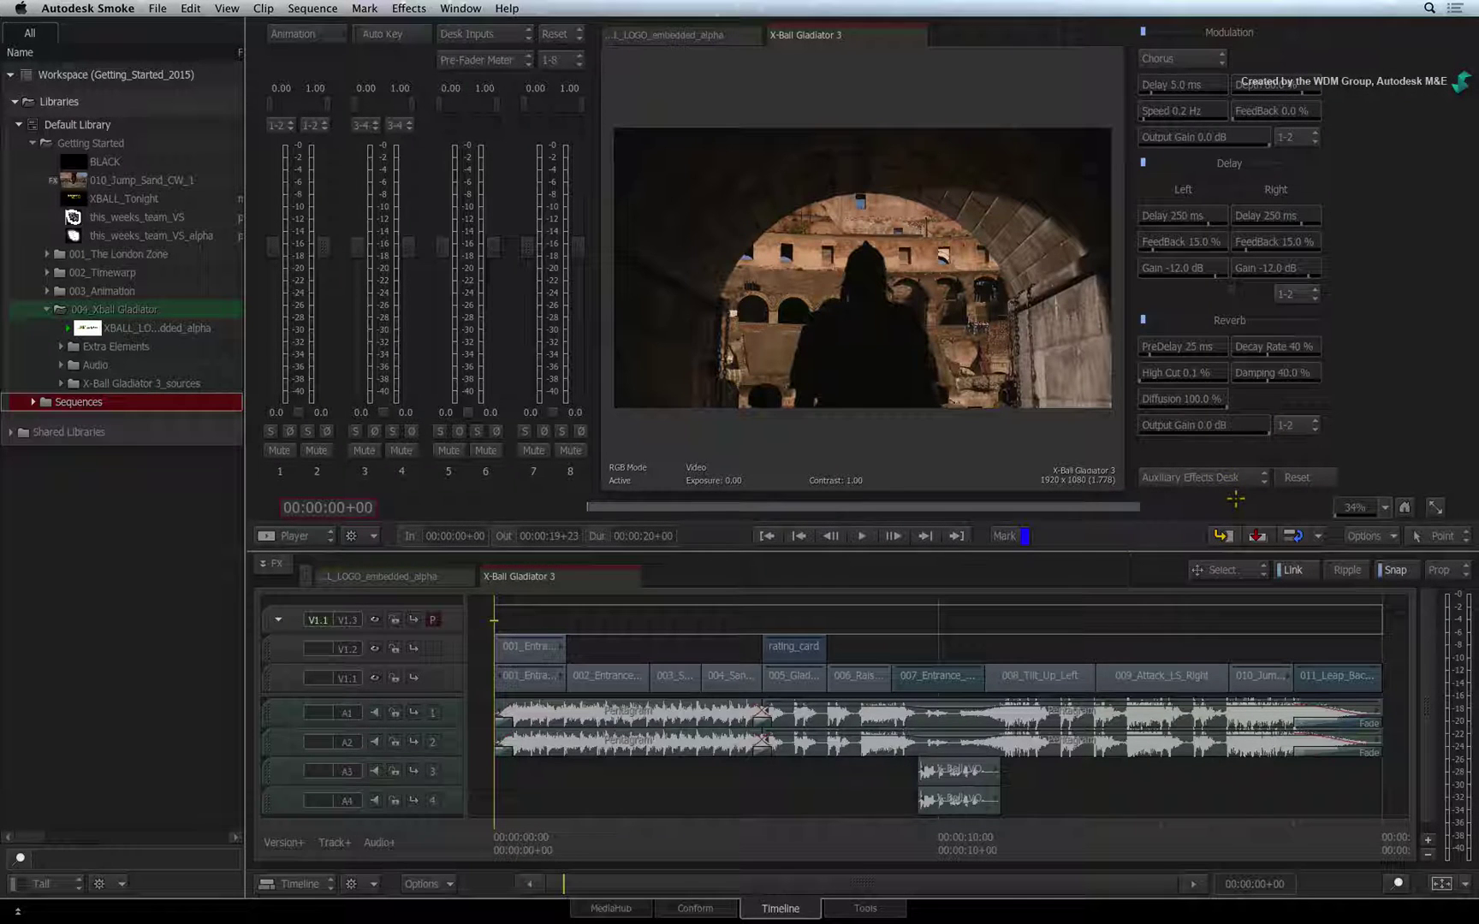
click(1243, 480)
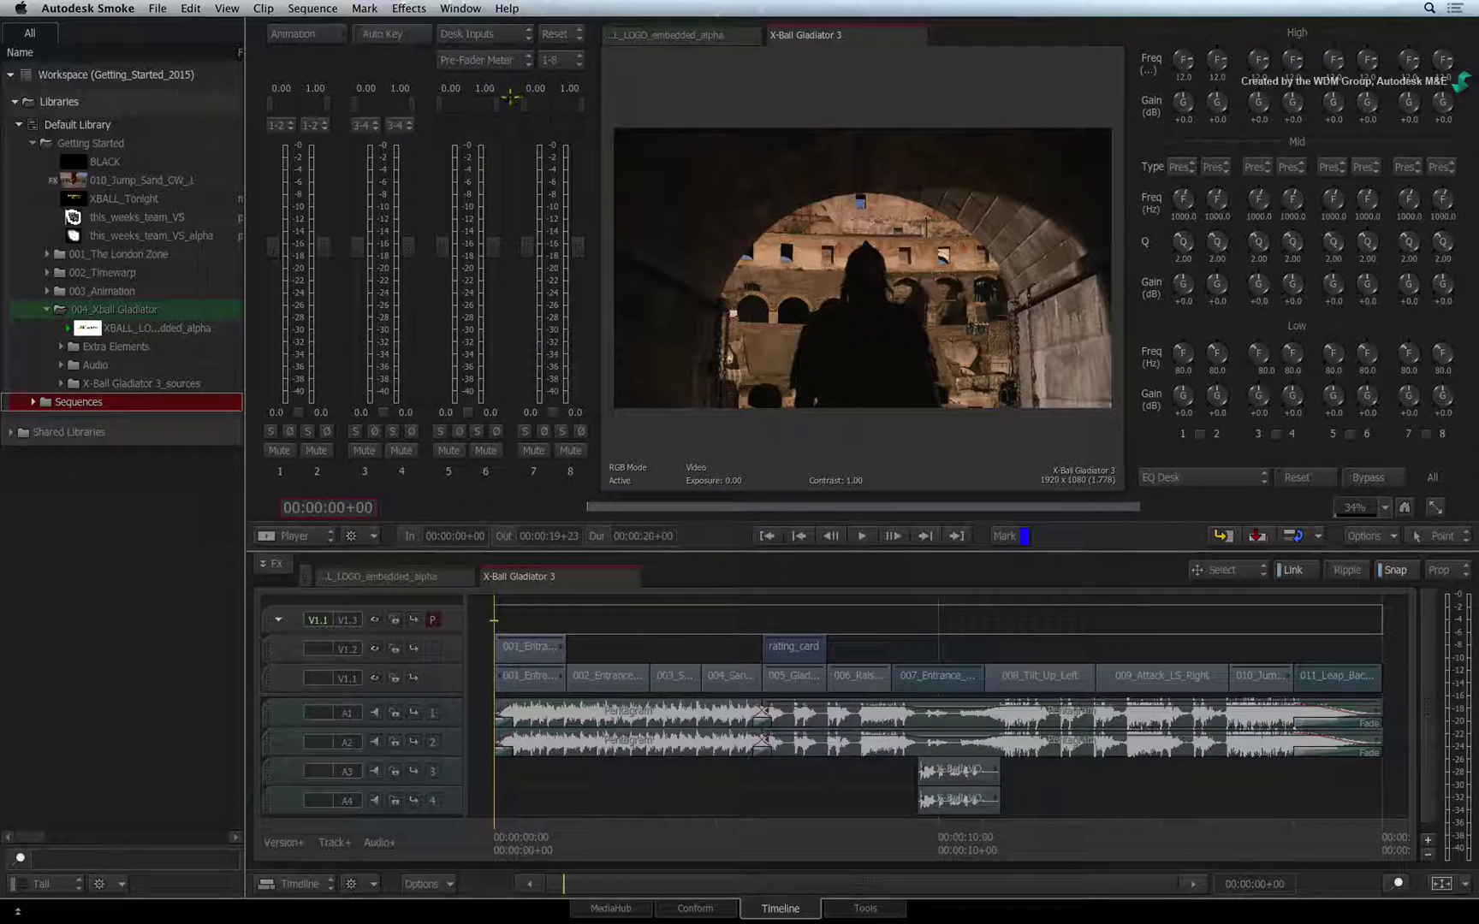
click(497, 33)
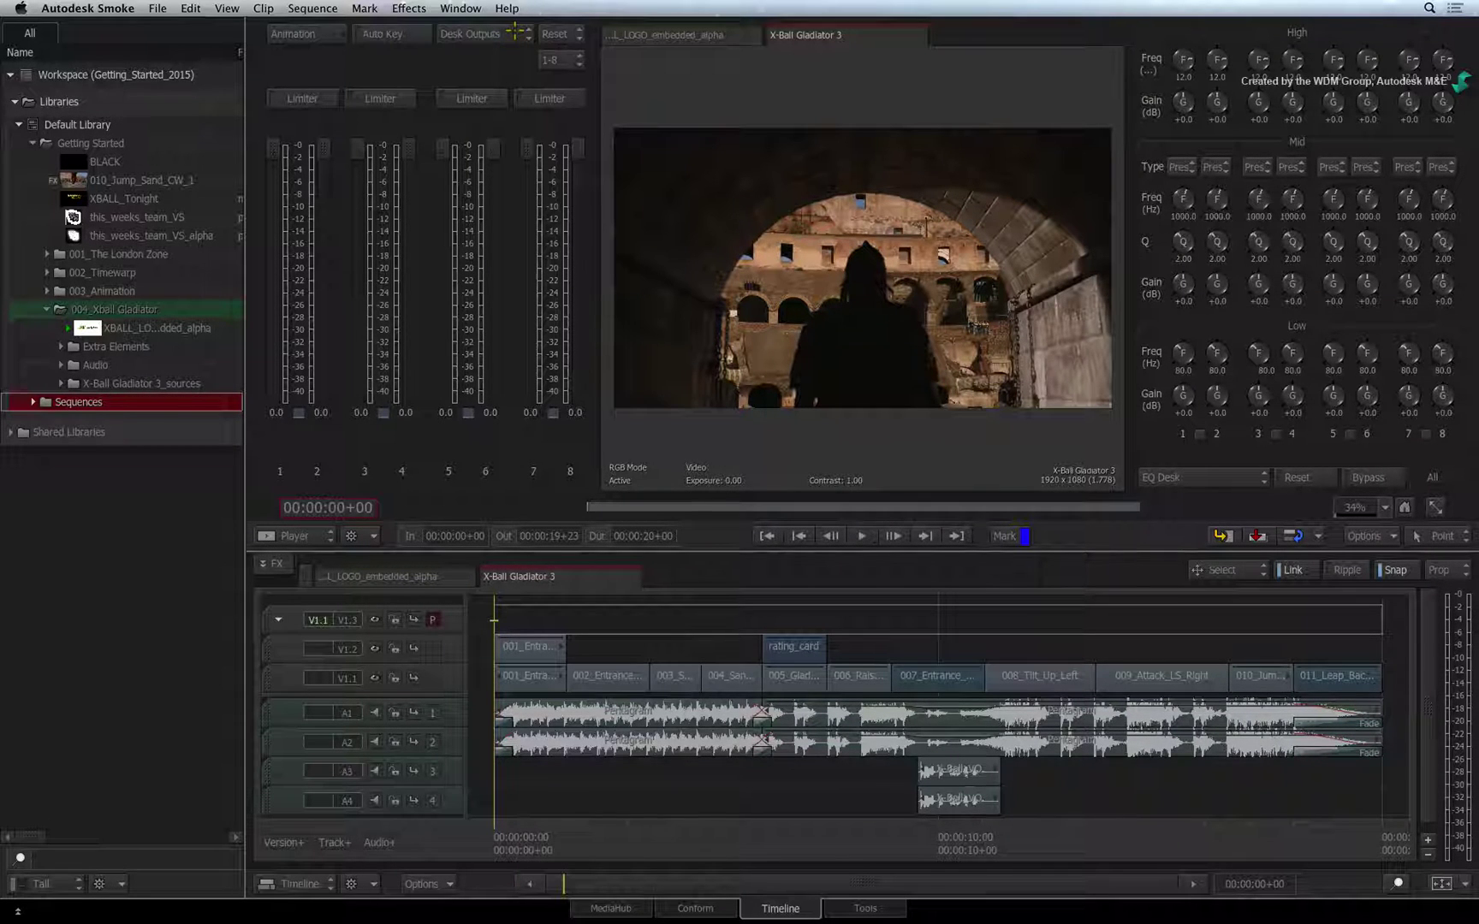
Step: Toggle the mixer between Desk Inputs and Desk Outputs, finishing on Desk Inputs
click(514, 32)
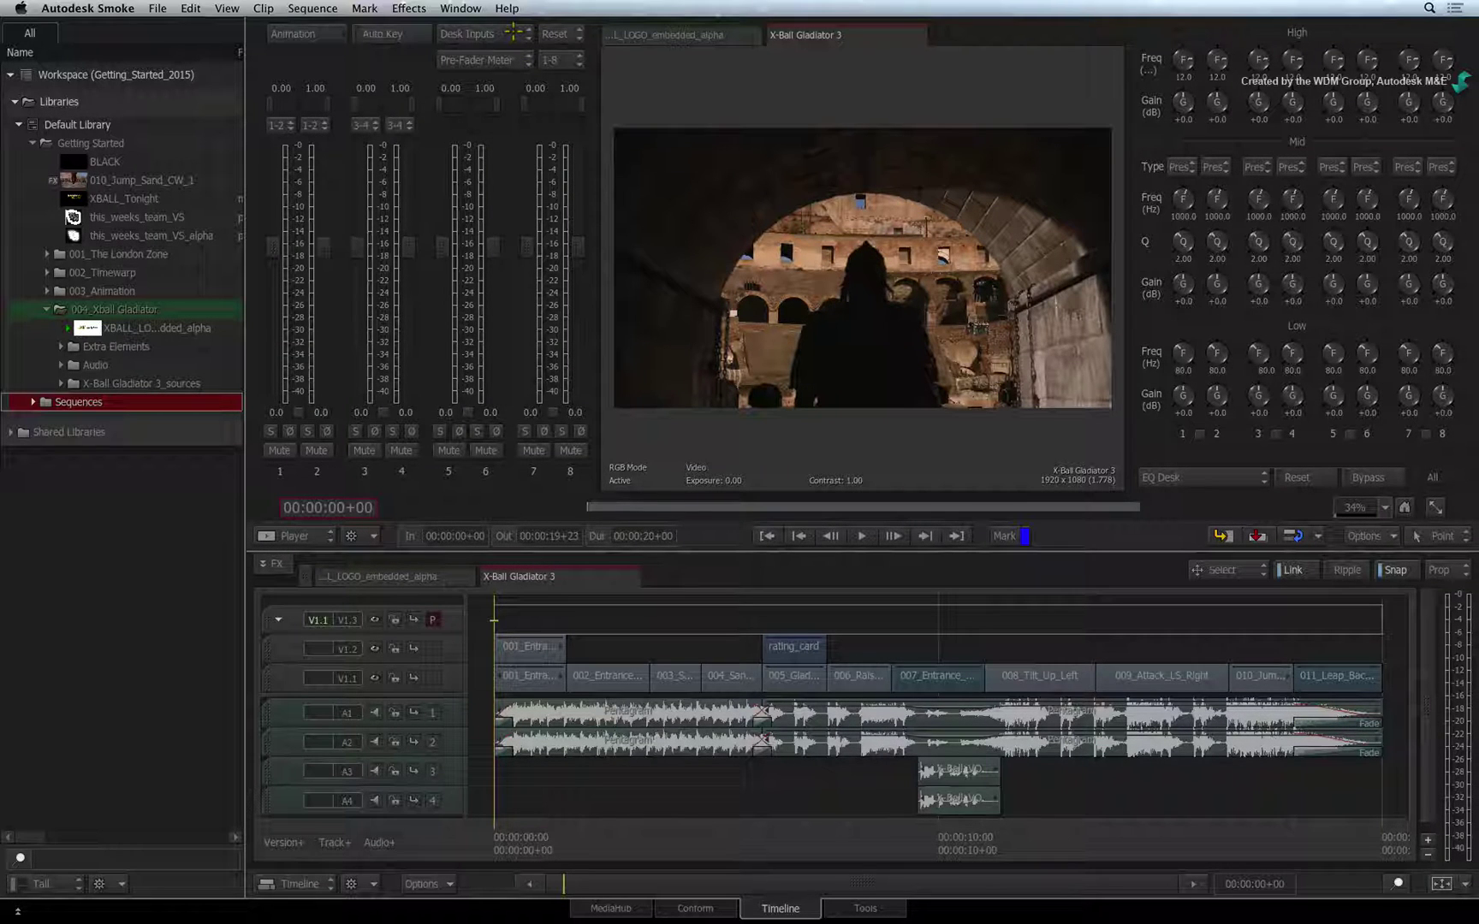
click(512, 32)
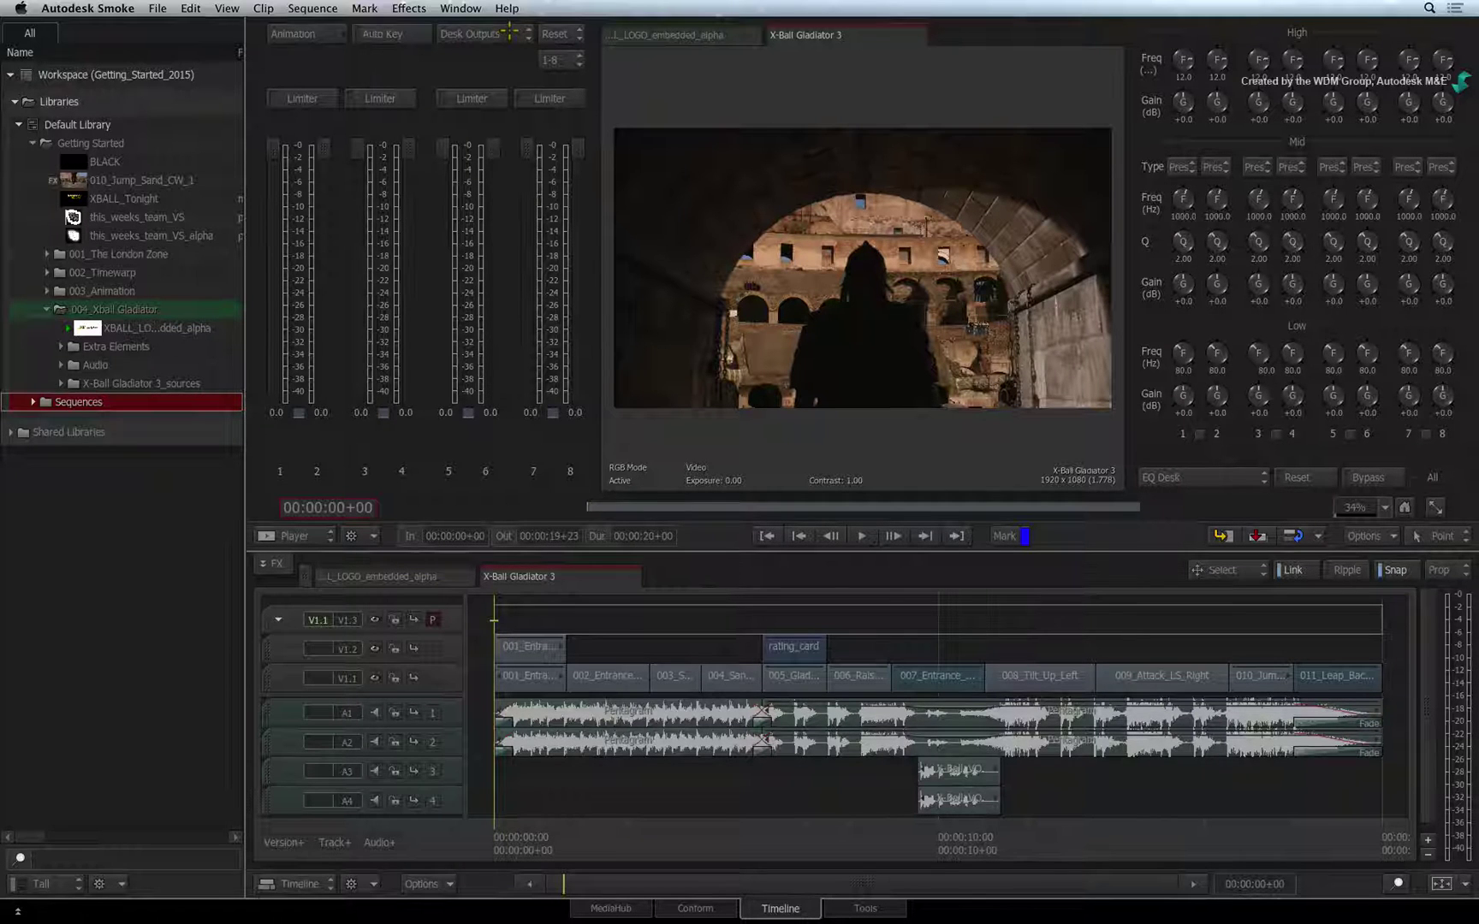
click(511, 32)
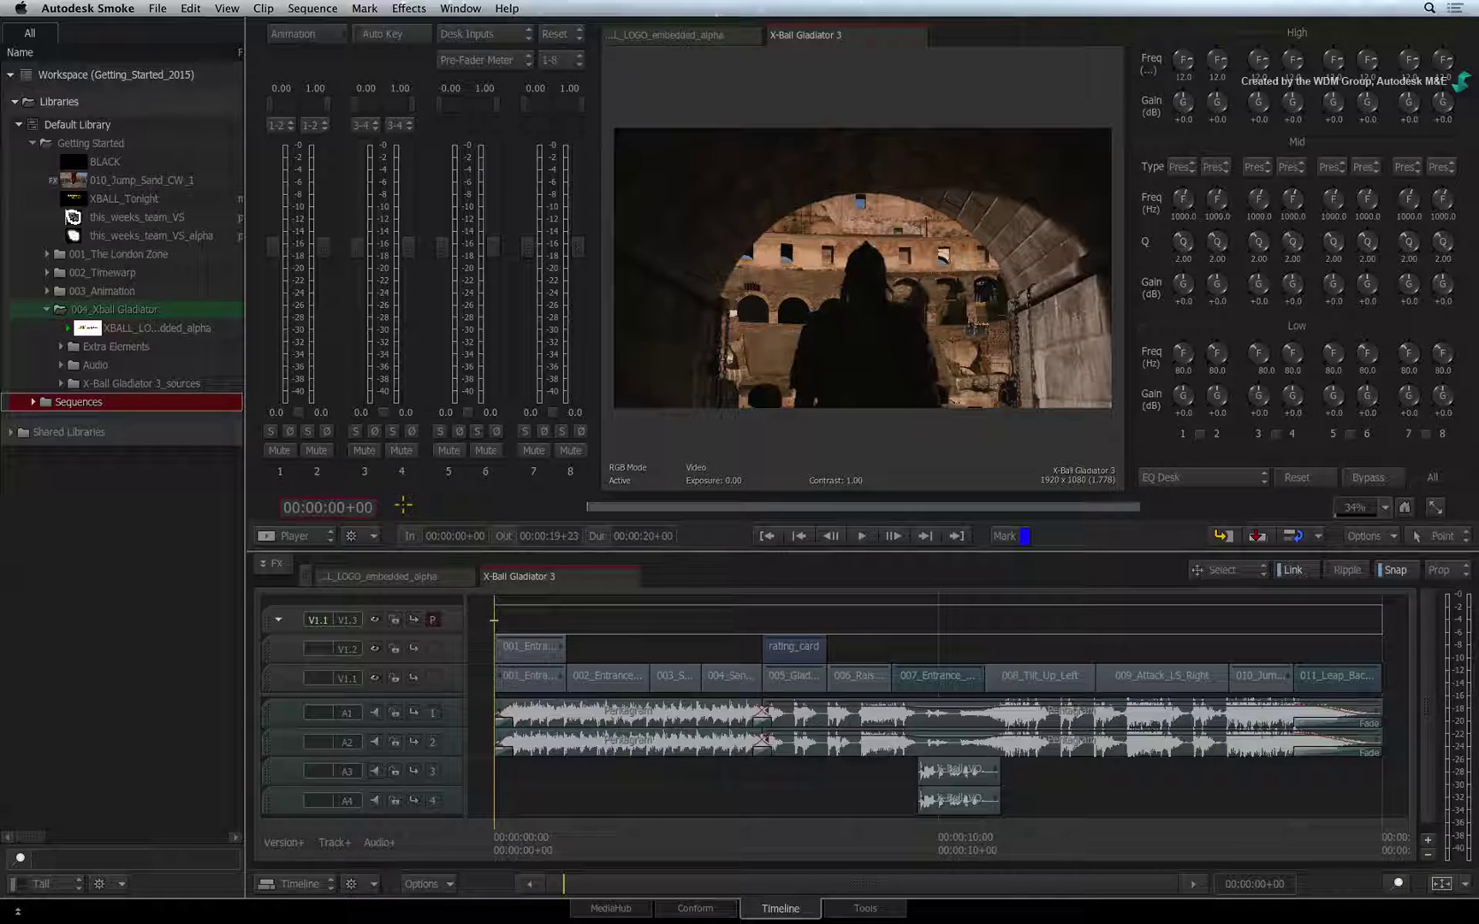
key(space)
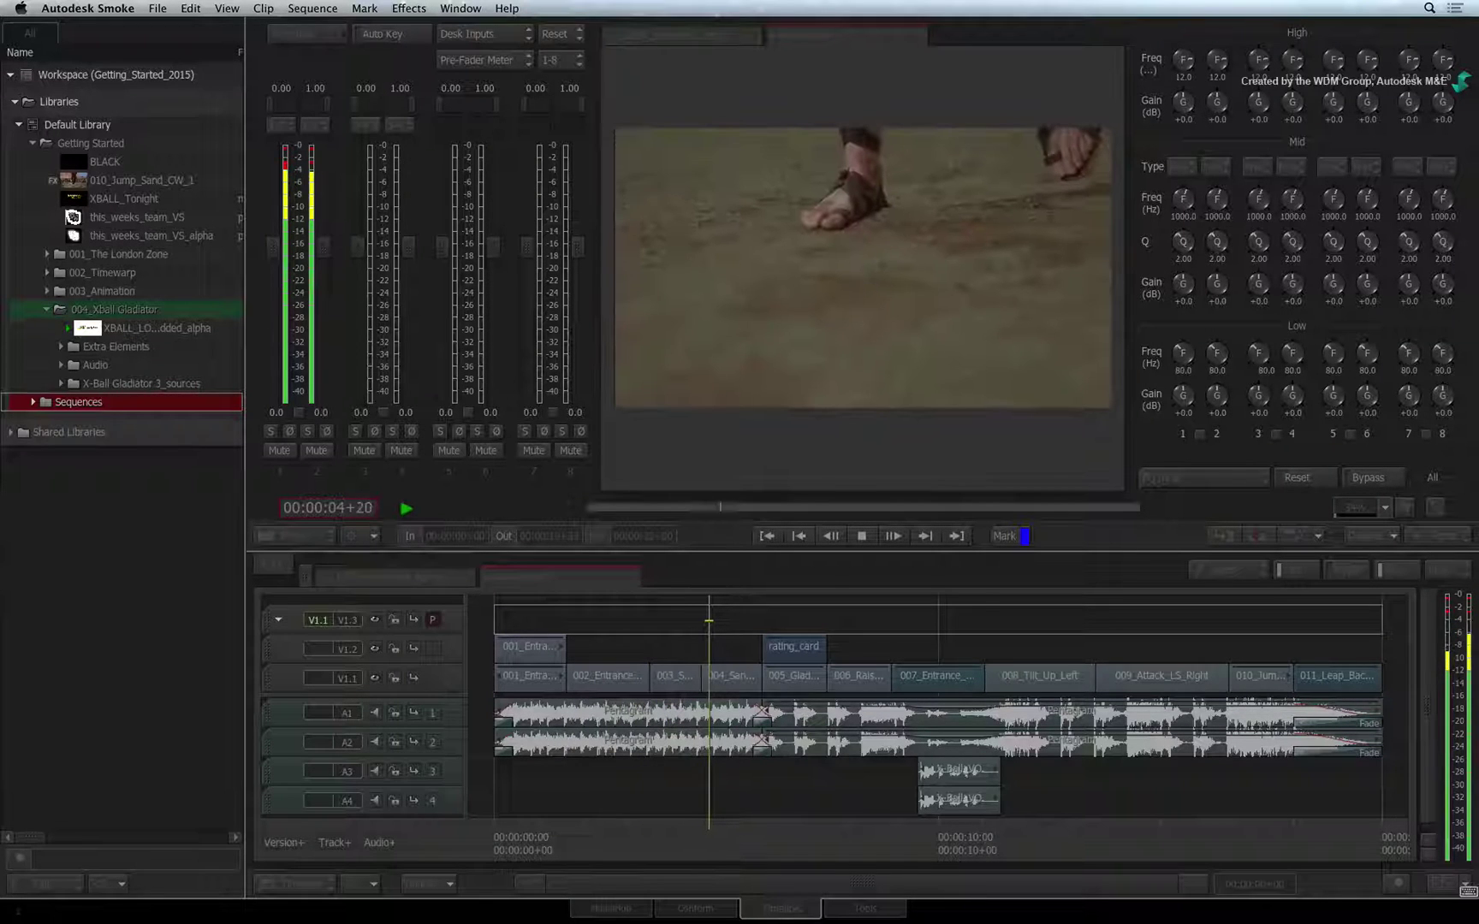
key(space)
drag(627, 791, 479, 810)
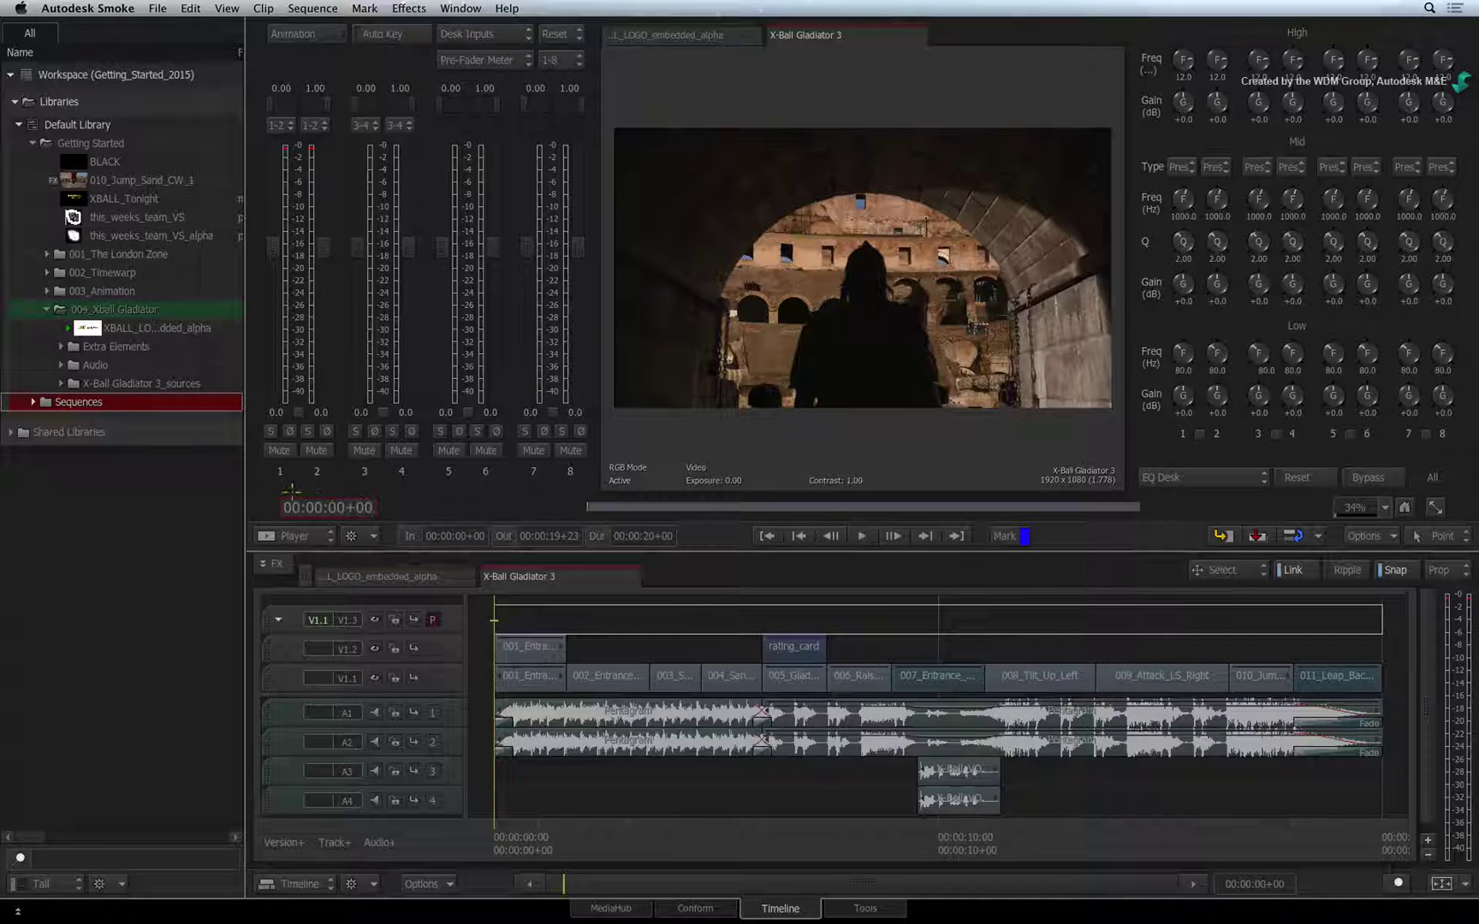
key(space)
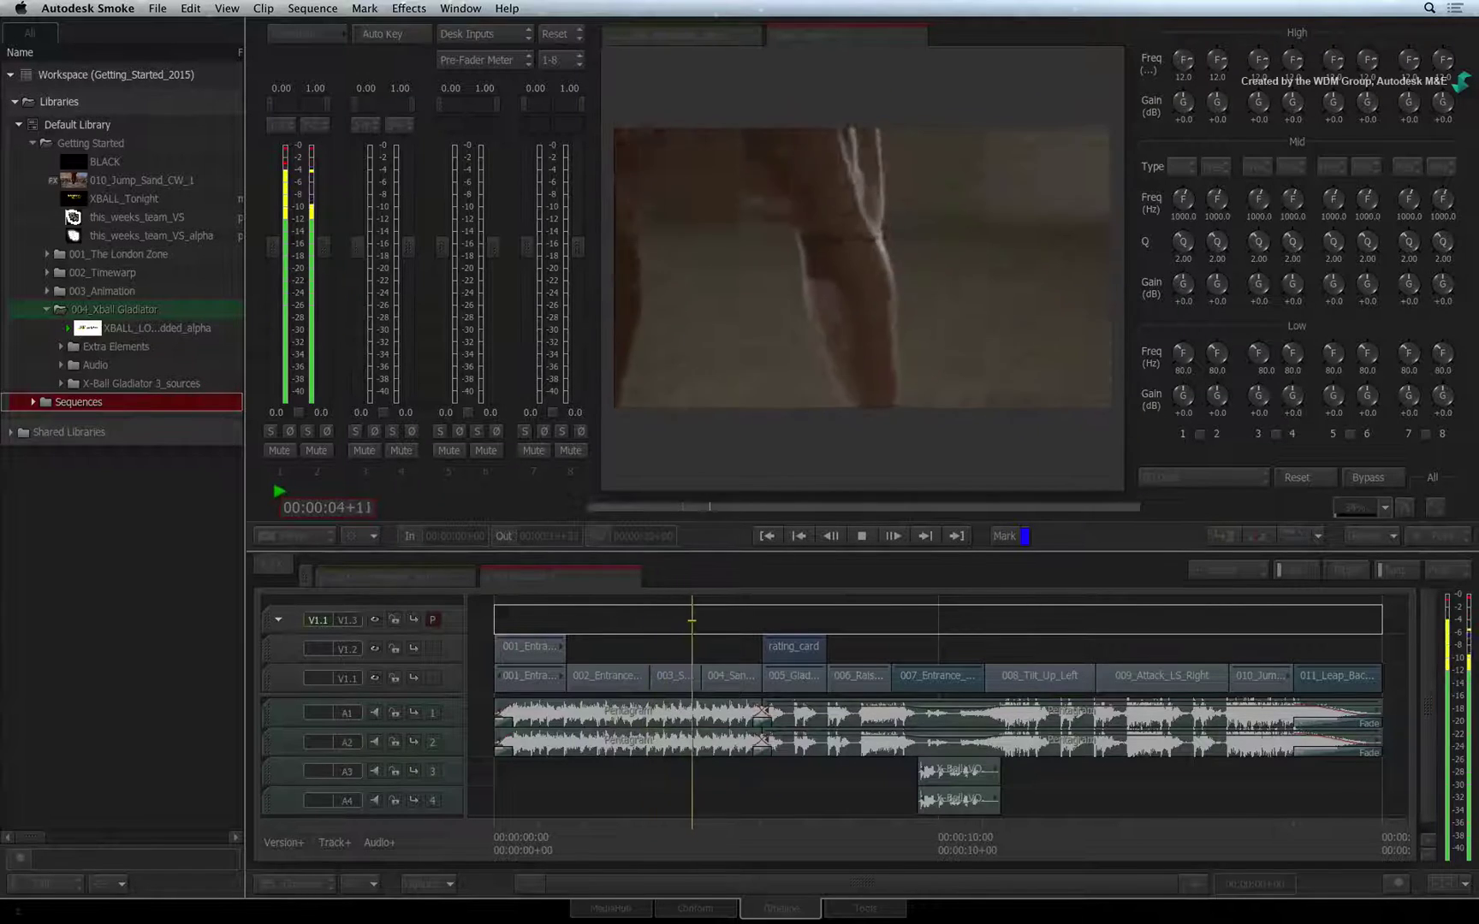
key(space)
drag(672, 830, 409, 708)
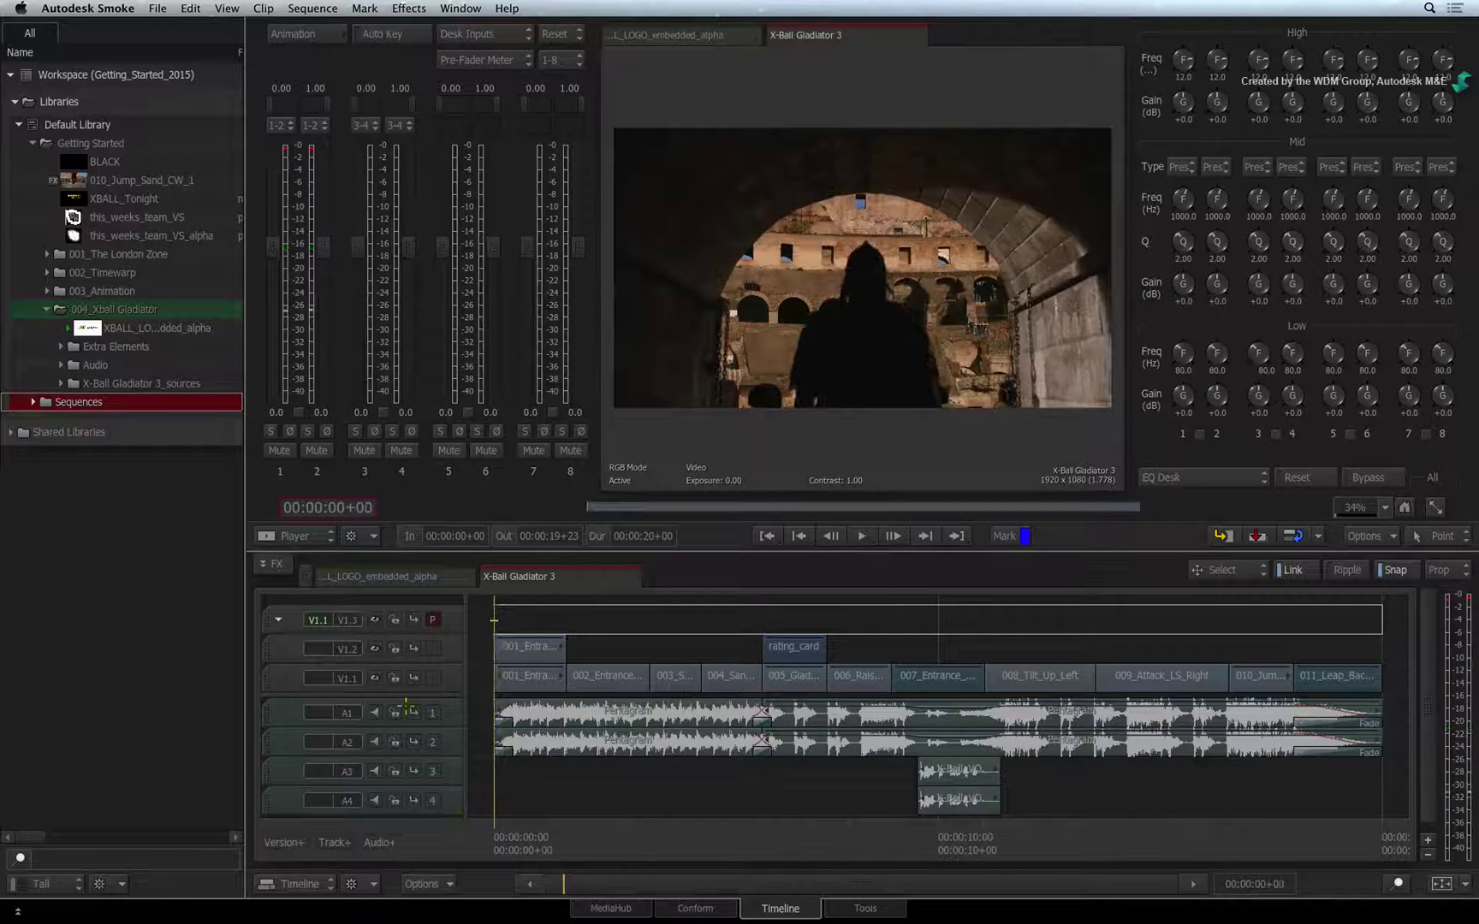
click(279, 451)
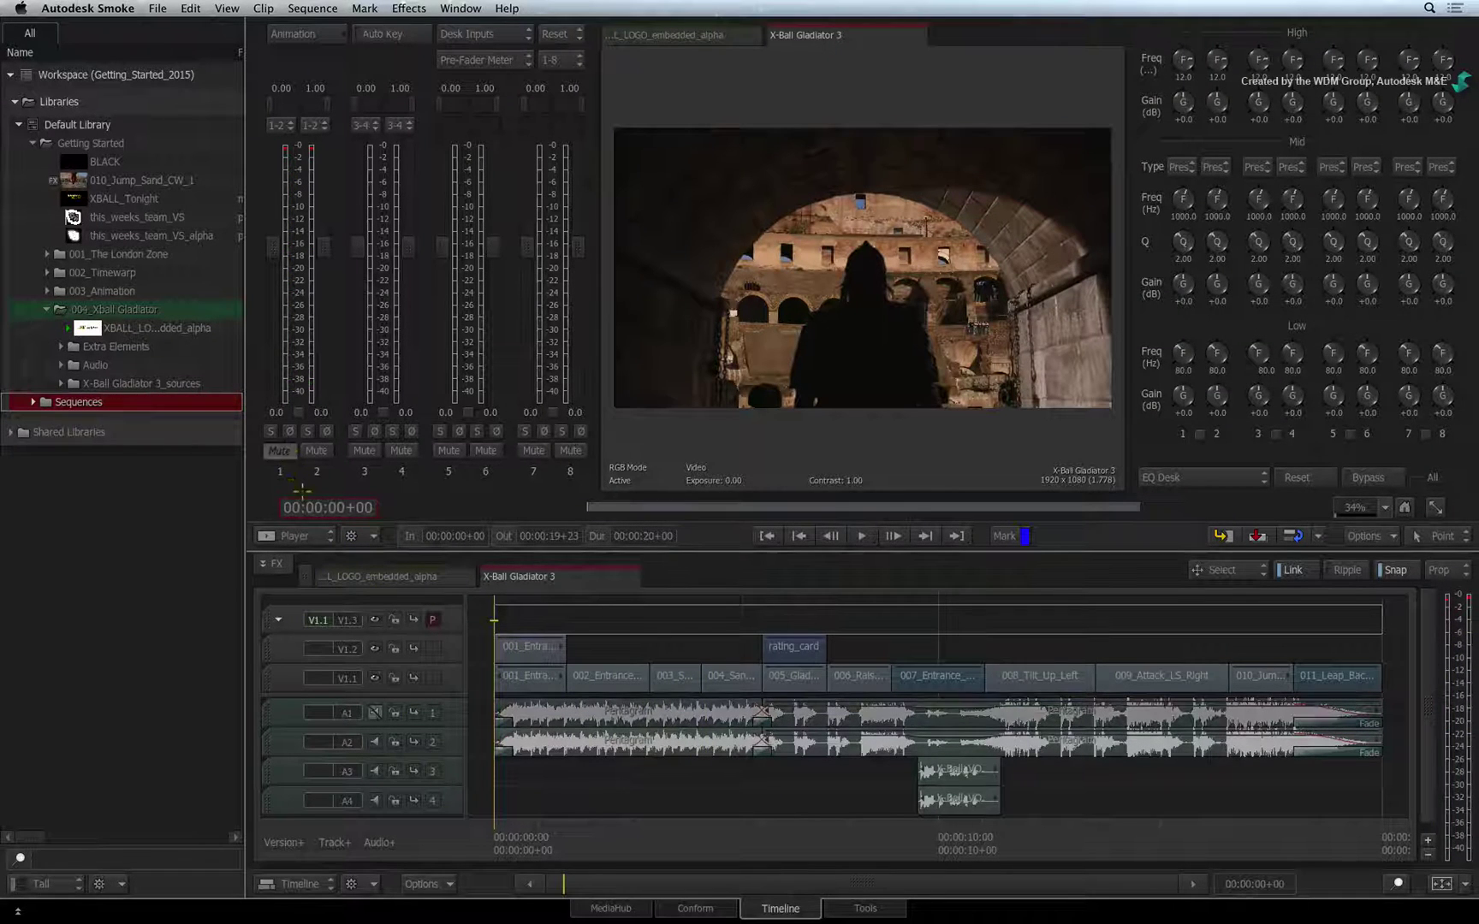
click(271, 431)
click(279, 451)
click(269, 432)
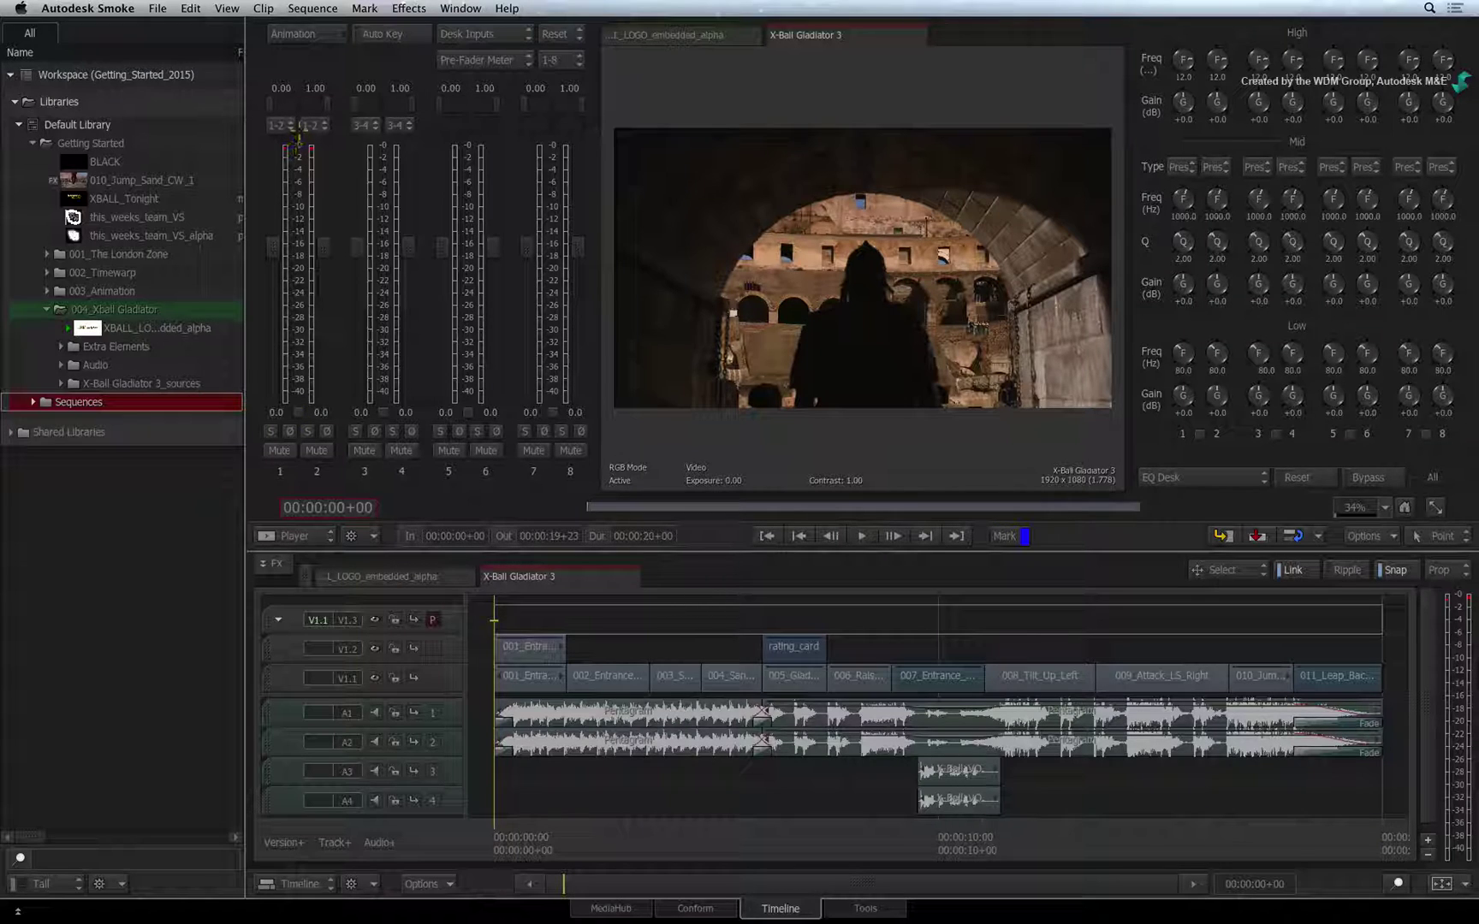
drag(265, 105, 304, 107)
Step: Open and close the audio Animation editor, then turn Auto Key on and back off
click(325, 36)
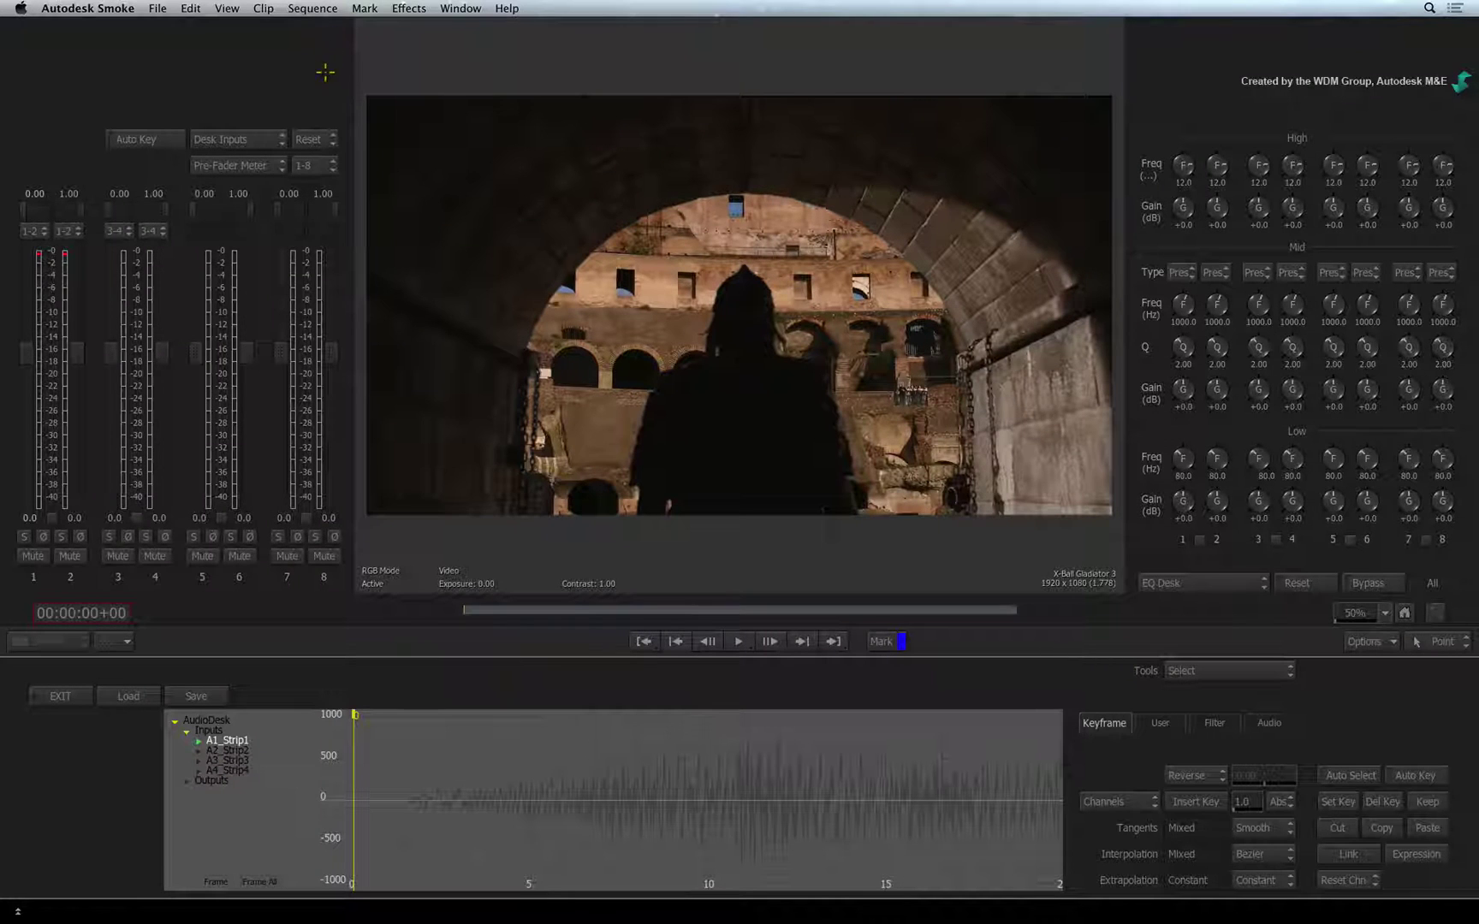
click(60, 700)
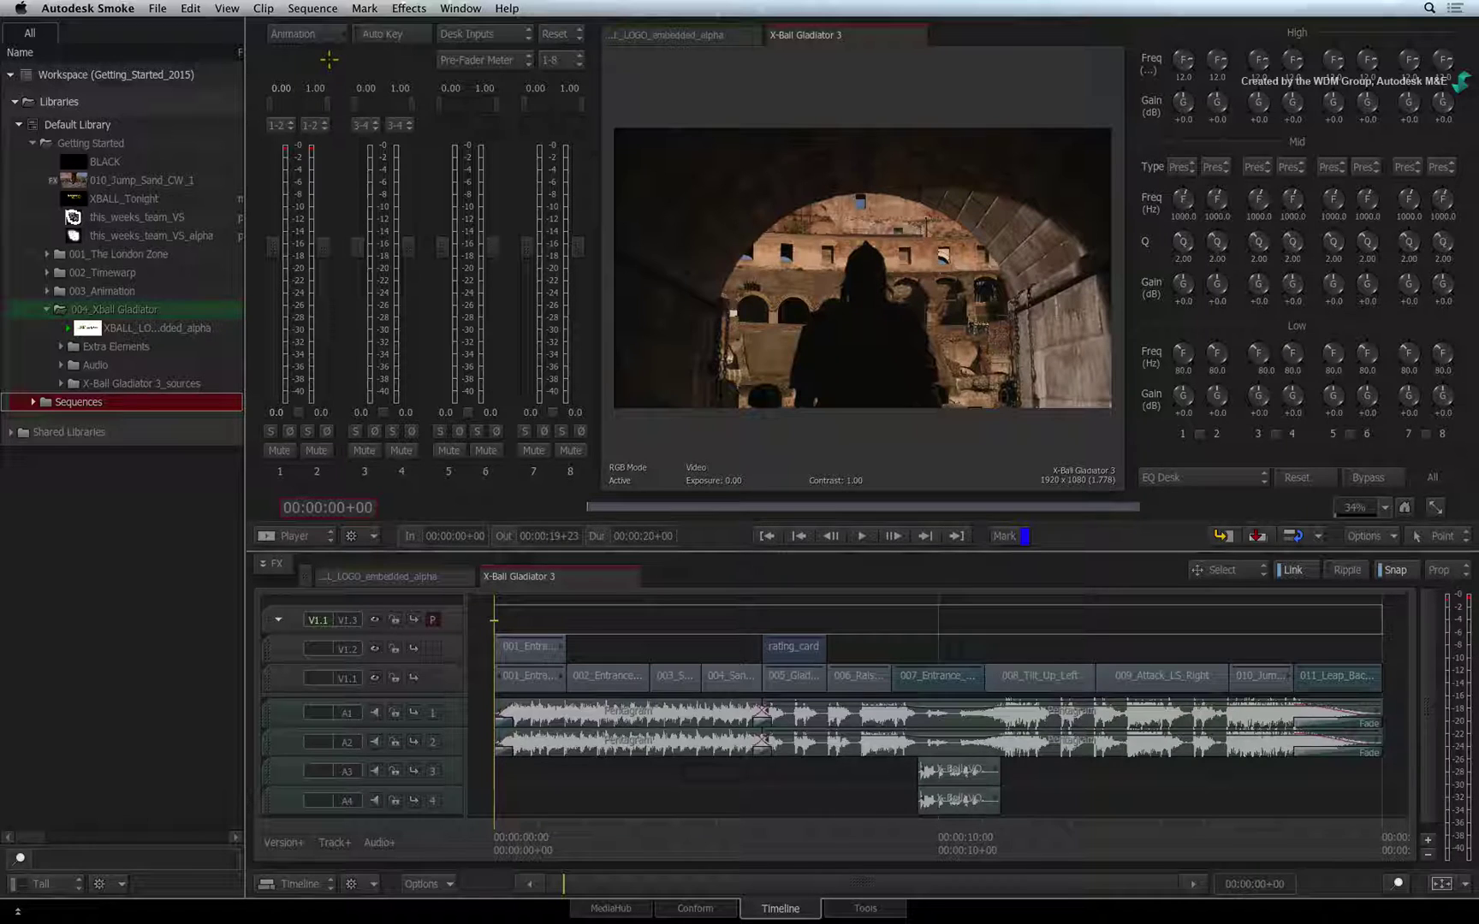
click(372, 40)
click(404, 39)
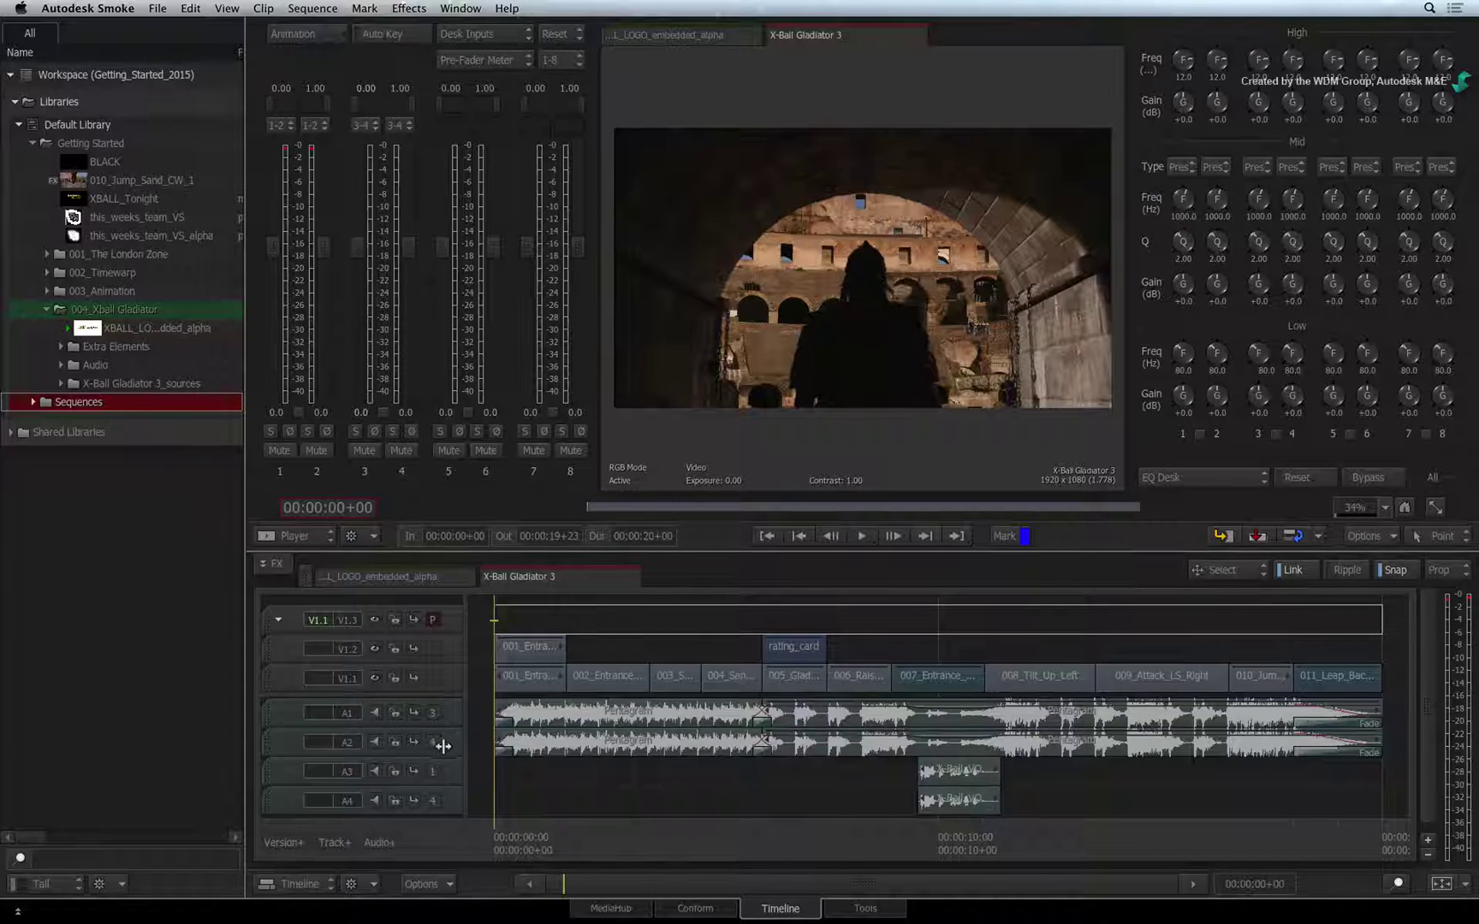
Step: Play and stop the sequence, return to the start, and repatch track A1 to output 1
key(space)
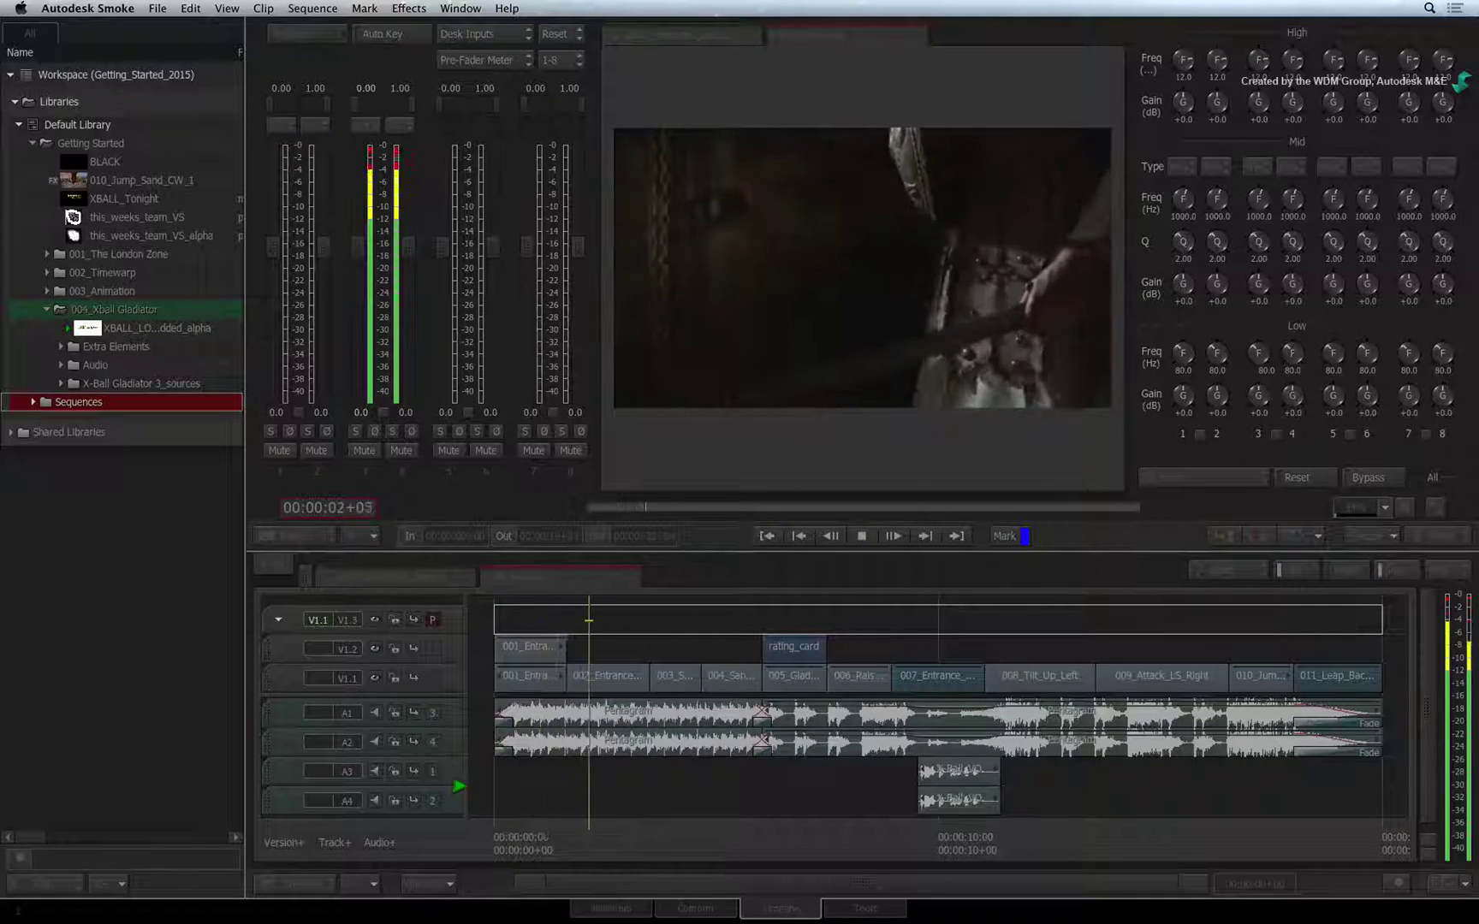
key(space)
key(Home)
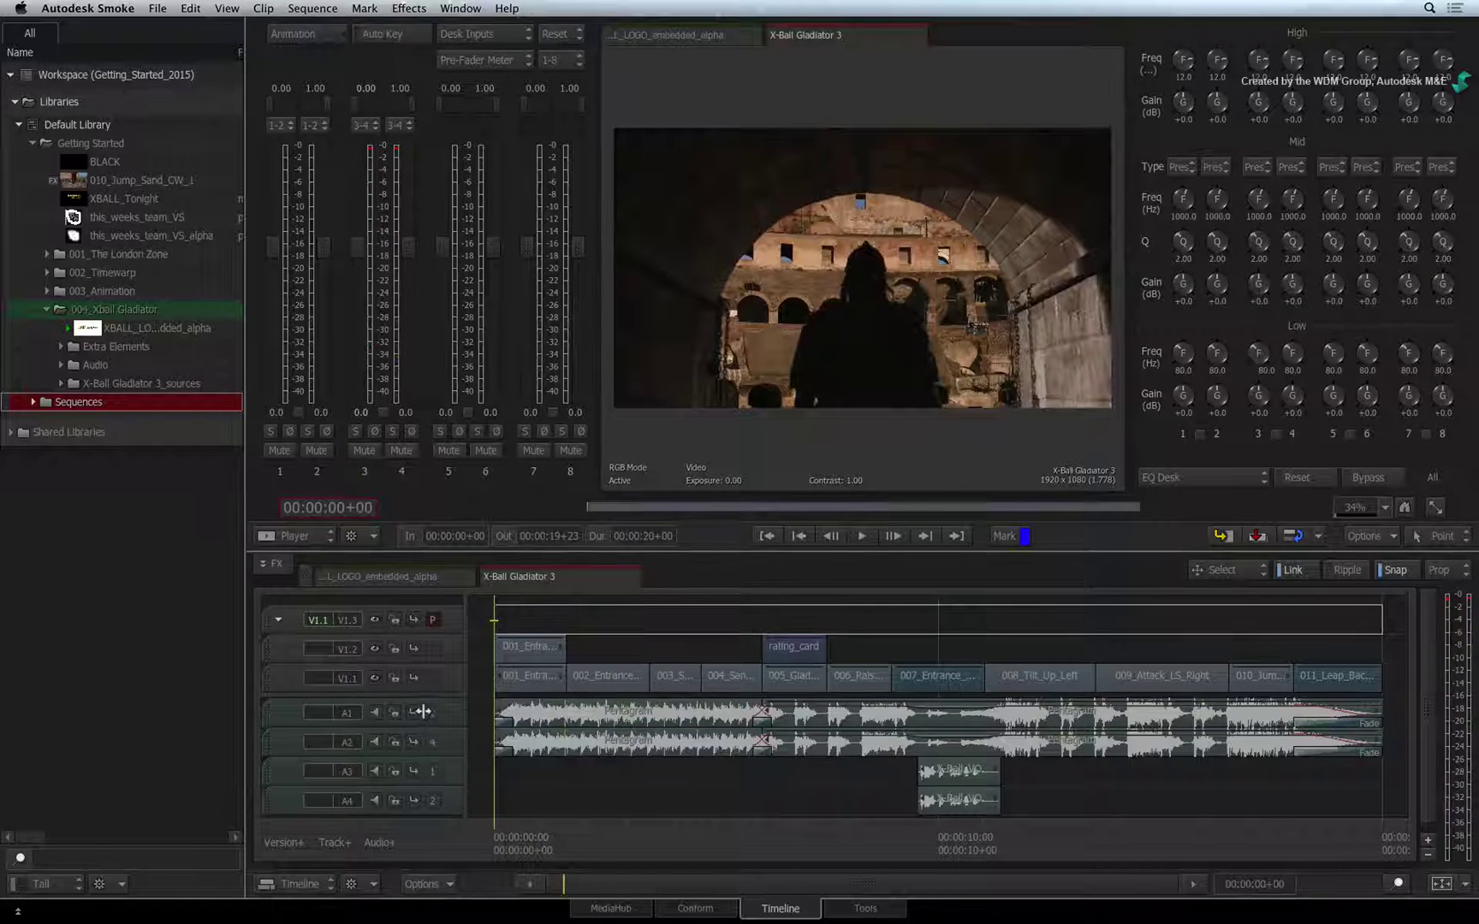
drag(424, 712, 430, 740)
click(88, 8)
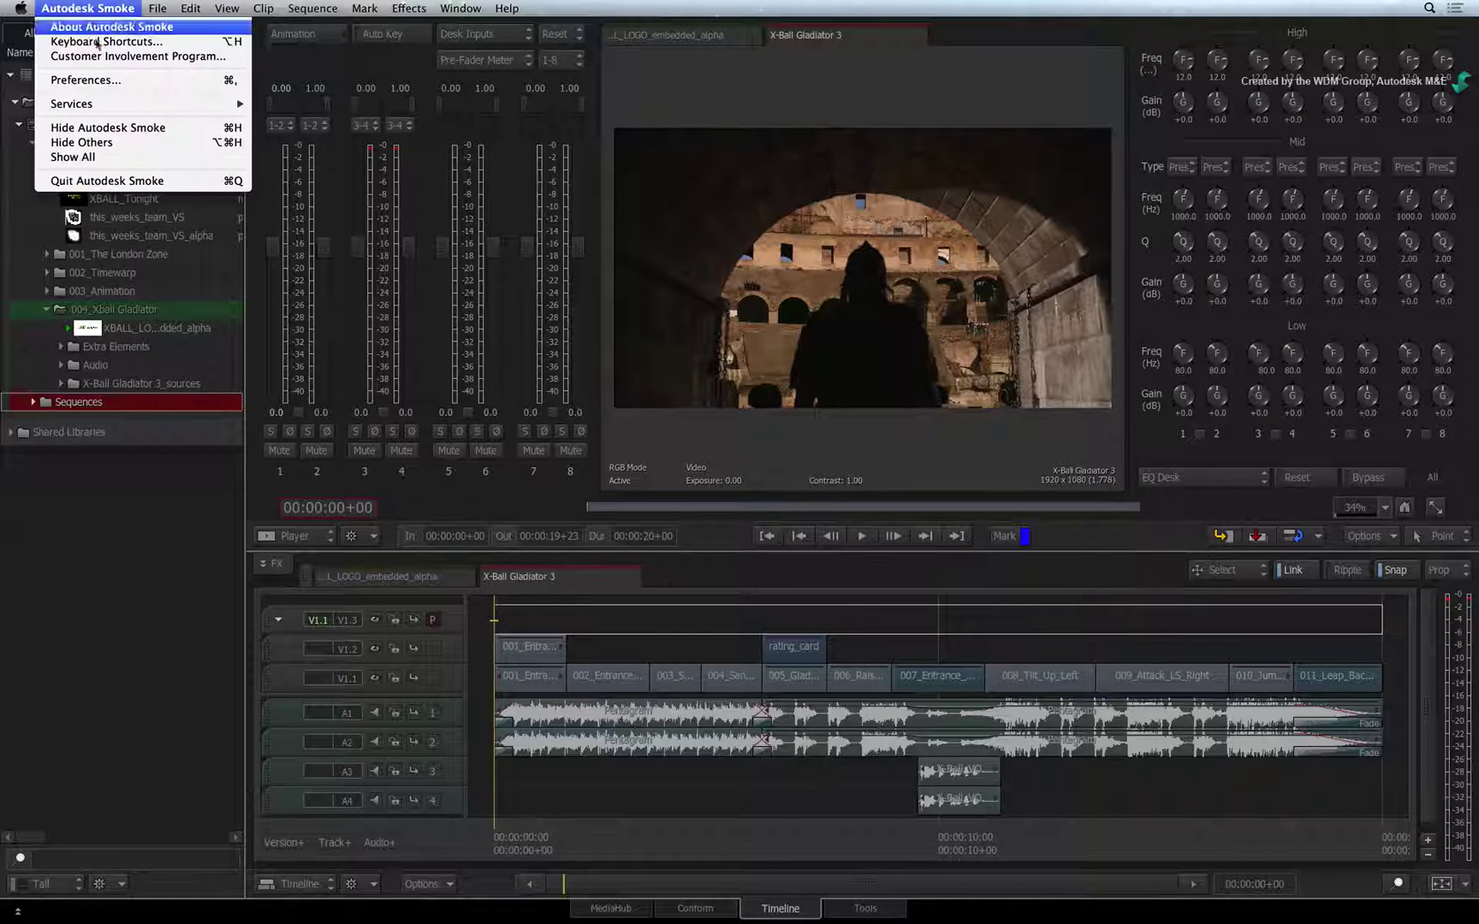
click(126, 83)
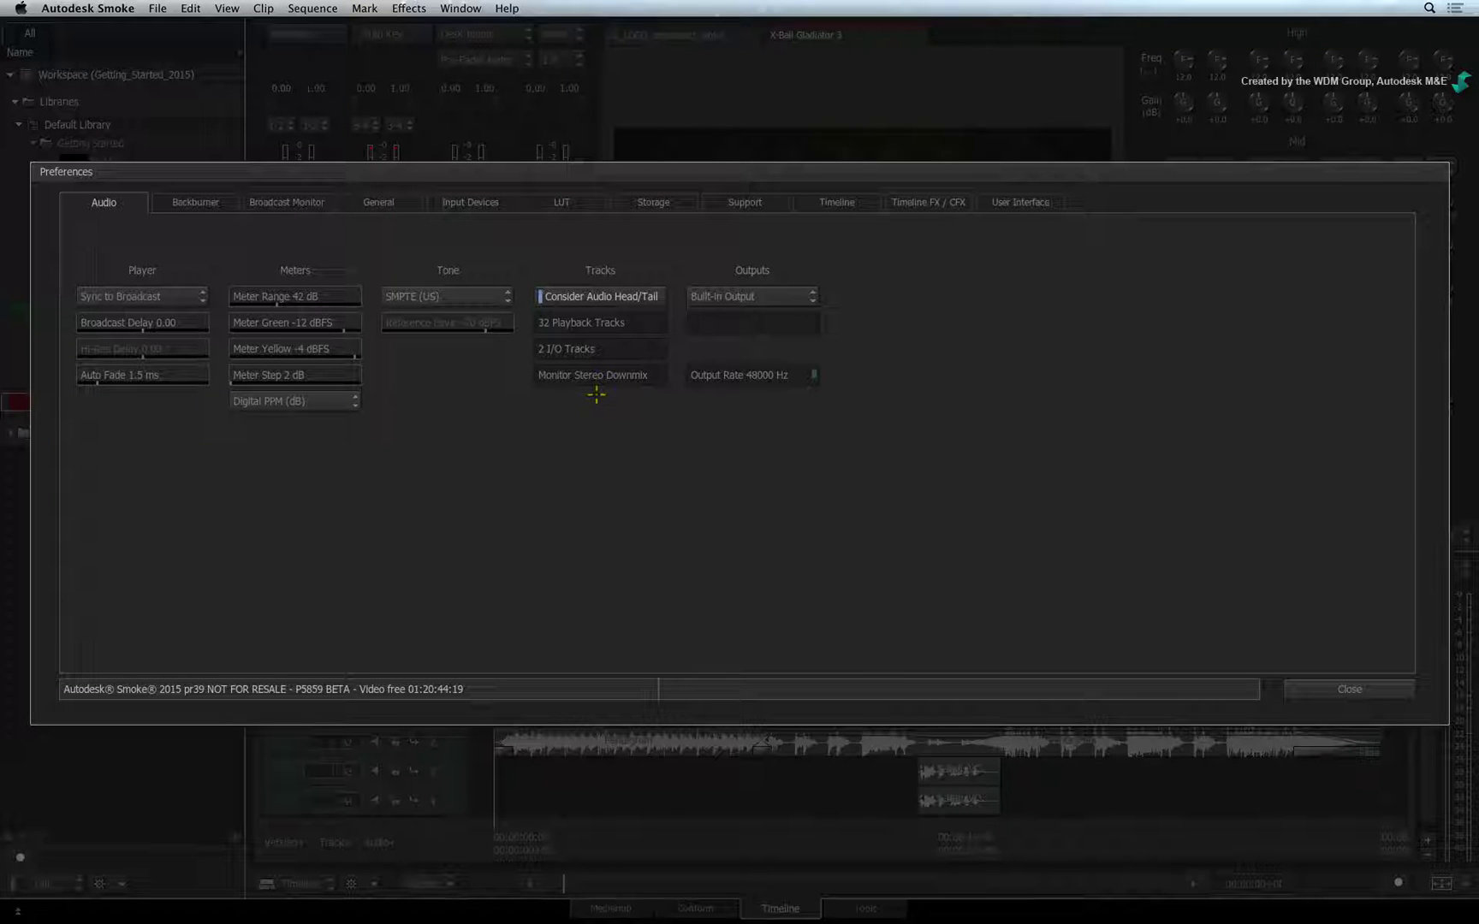
click(1382, 689)
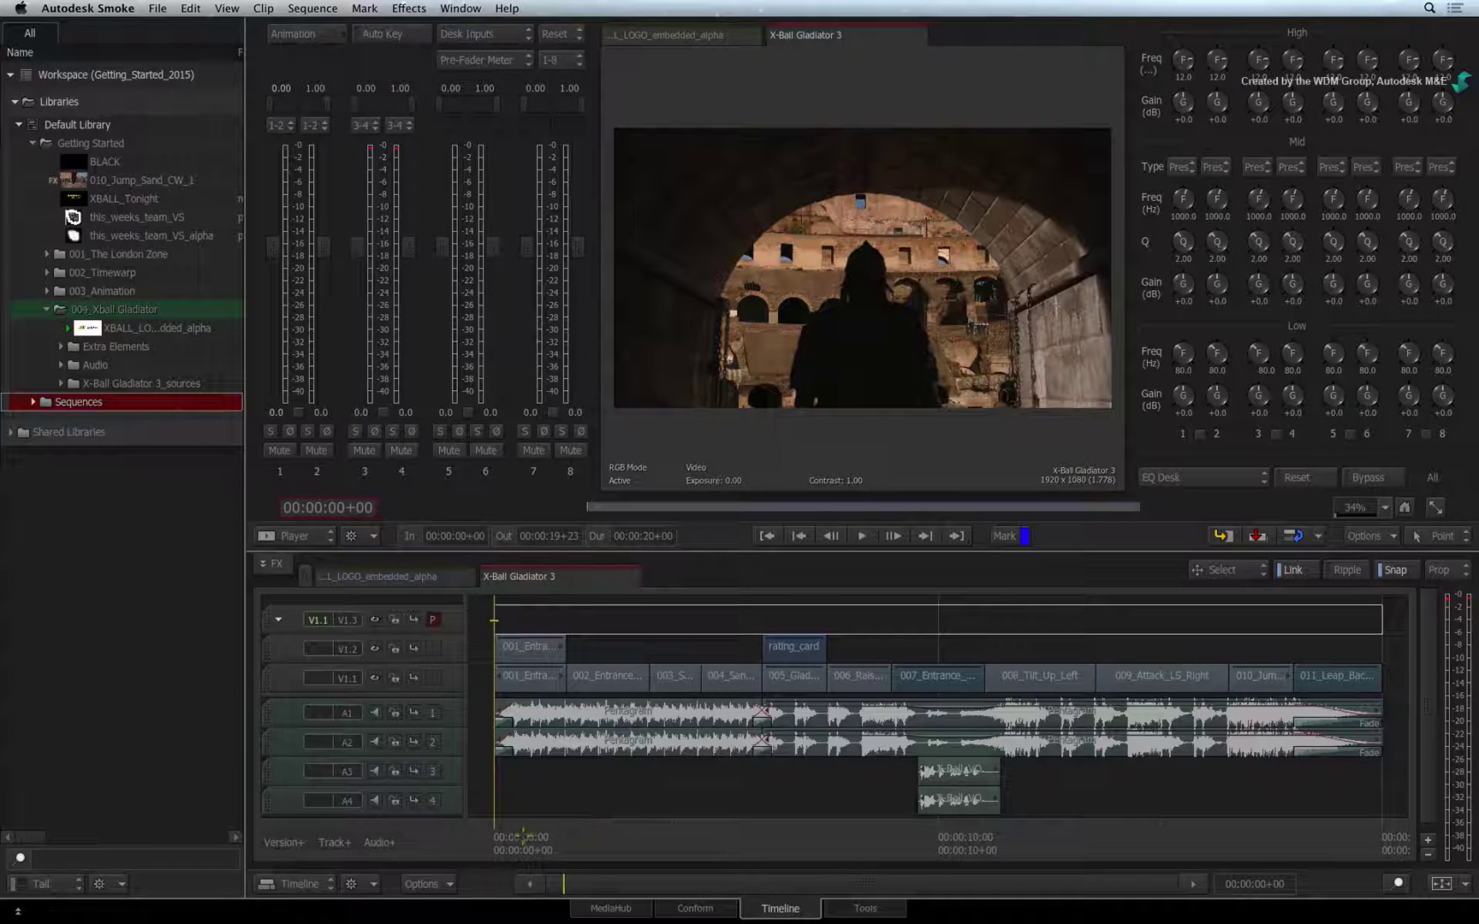
key(space)
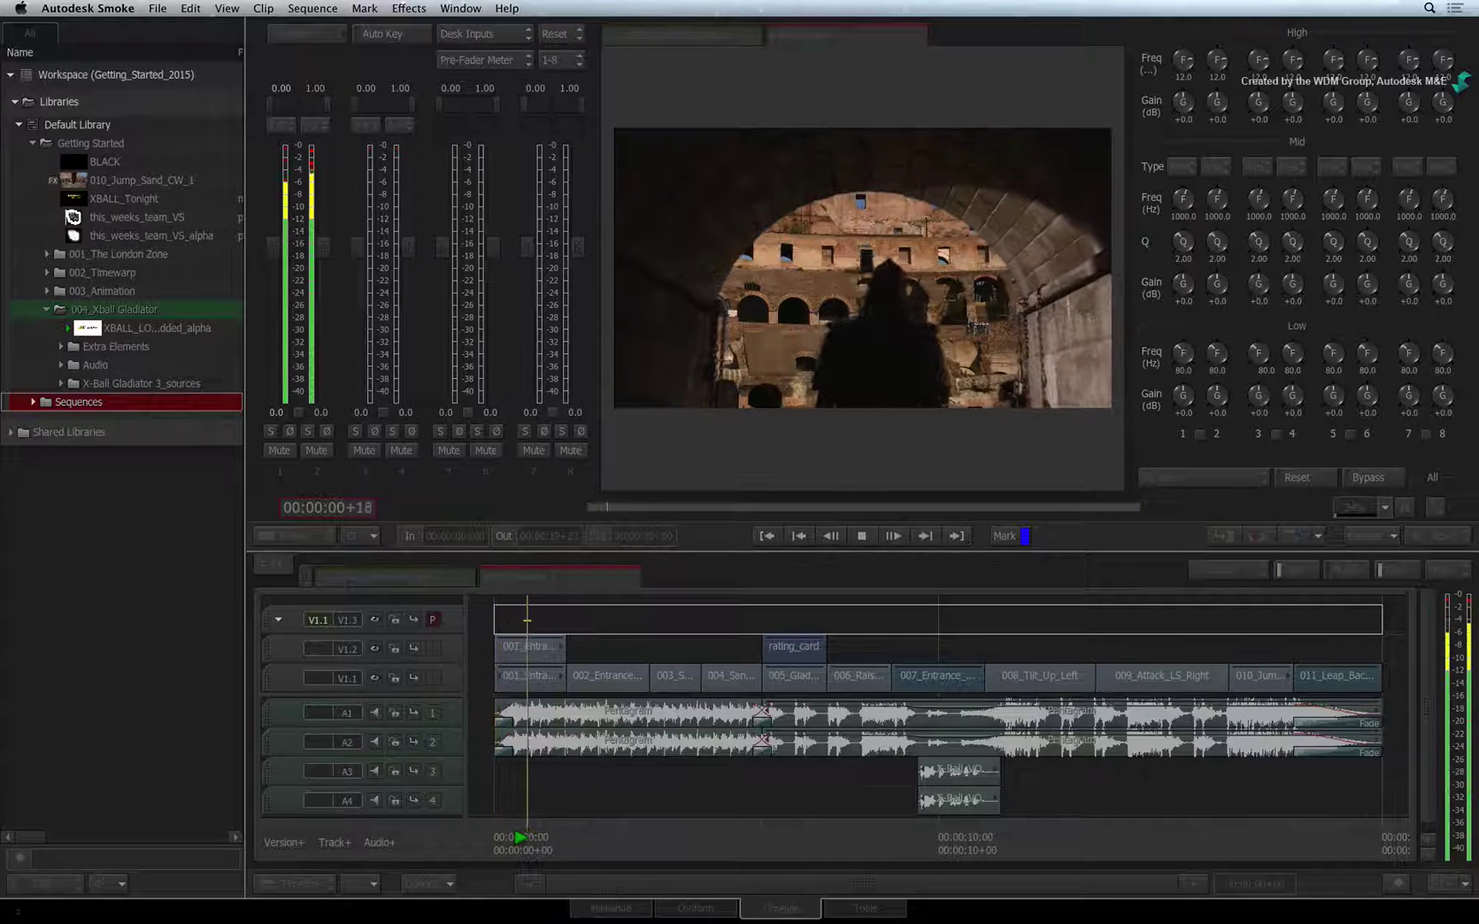